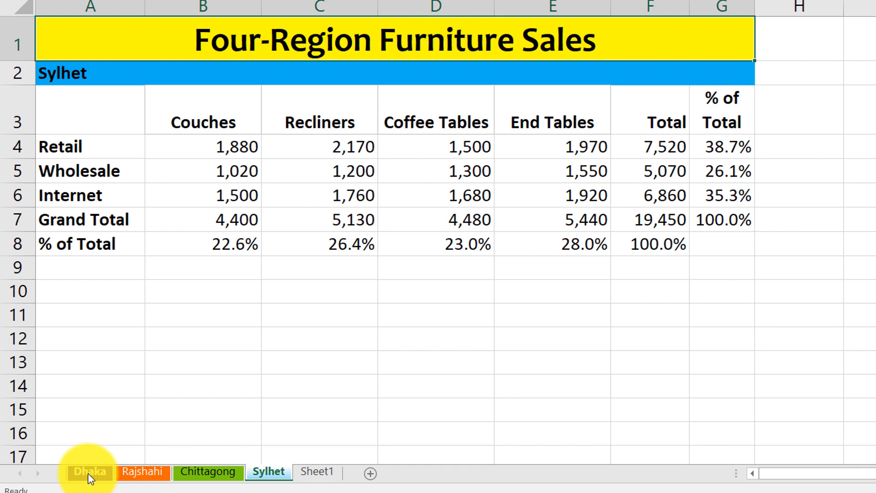
Step: Examine the Dhaka, Rajshahi, Chittagong and Sylhet sheets to compare their furniture sales table layouts, and check Sheet1
{"action": "left_click", "coordinate": [90, 475]}
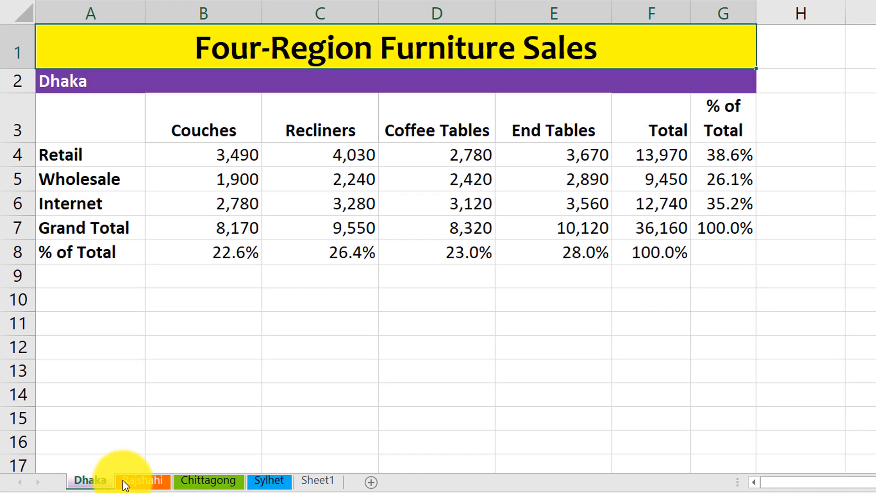
{"action": "left_click", "coordinate": [124, 483]}
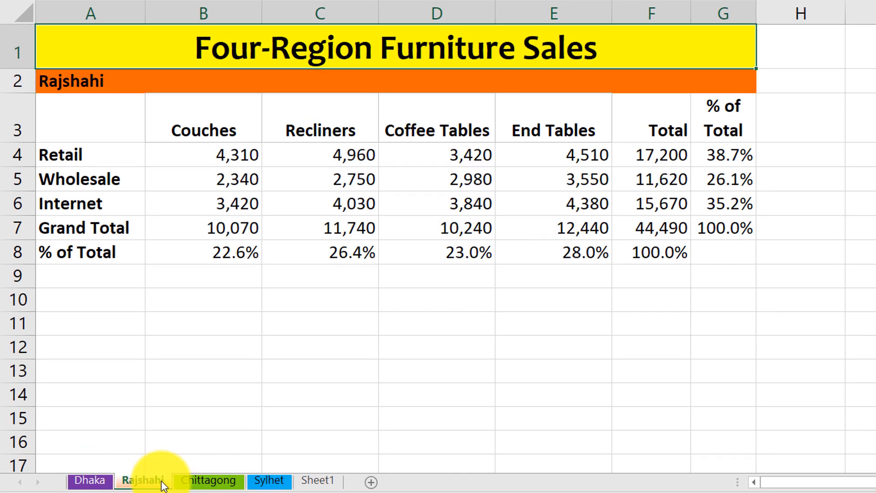
{"action": "left_click", "coordinate": [206, 483]}
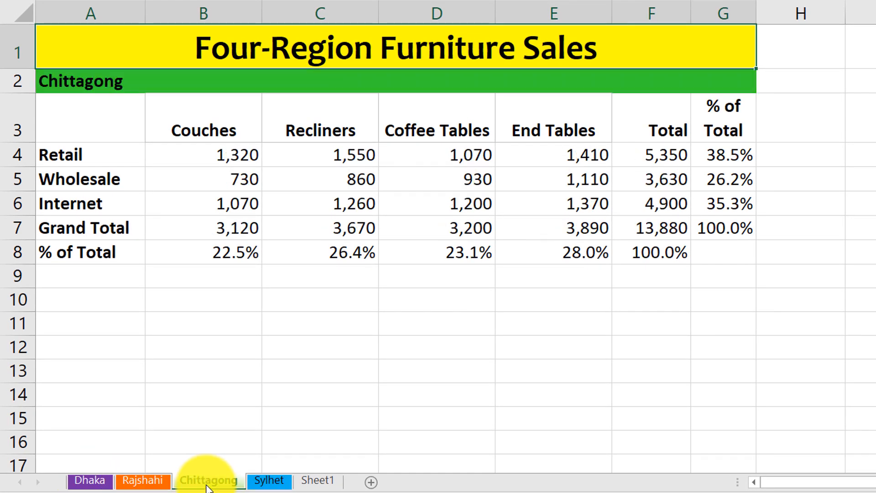
{"action": "left_click", "coordinate": [267, 480]}
{"action": "left_click", "coordinate": [124, 483]}
{"action": "left_click", "coordinate": [111, 481]}
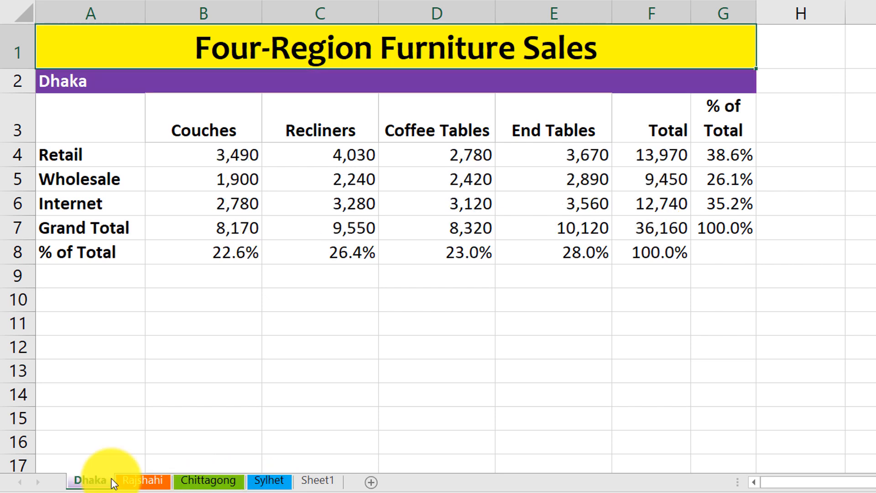
{"action": "left_click", "coordinate": [137, 482]}
{"action": "left_click", "coordinate": [194, 484]}
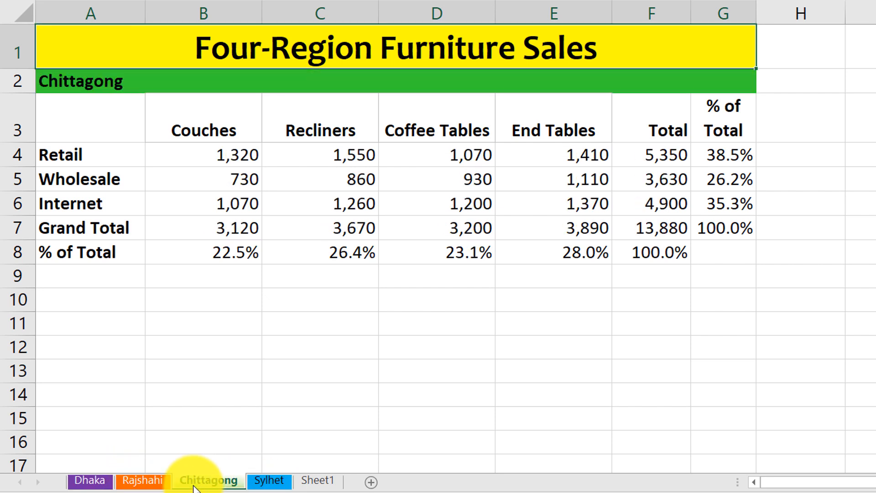
{"action": "left_click", "coordinate": [257, 484]}
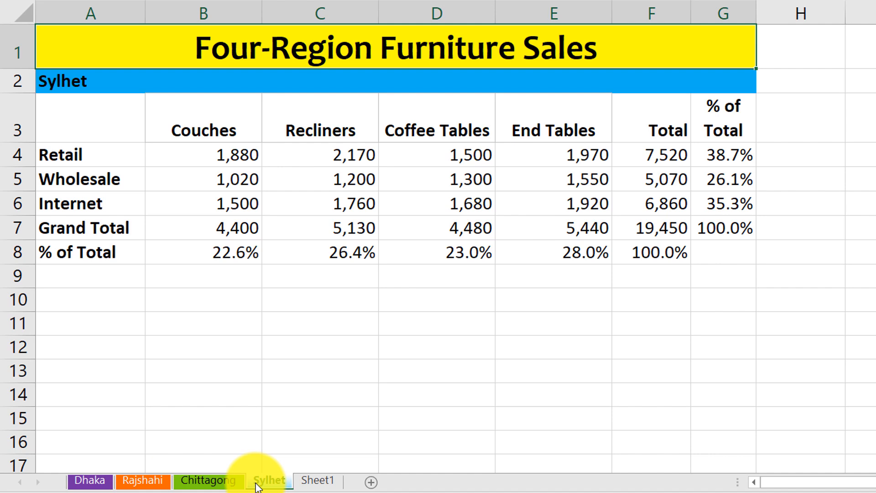
{"action": "left_click", "coordinate": [321, 485]}
{"action": "left_click", "coordinate": [275, 483]}
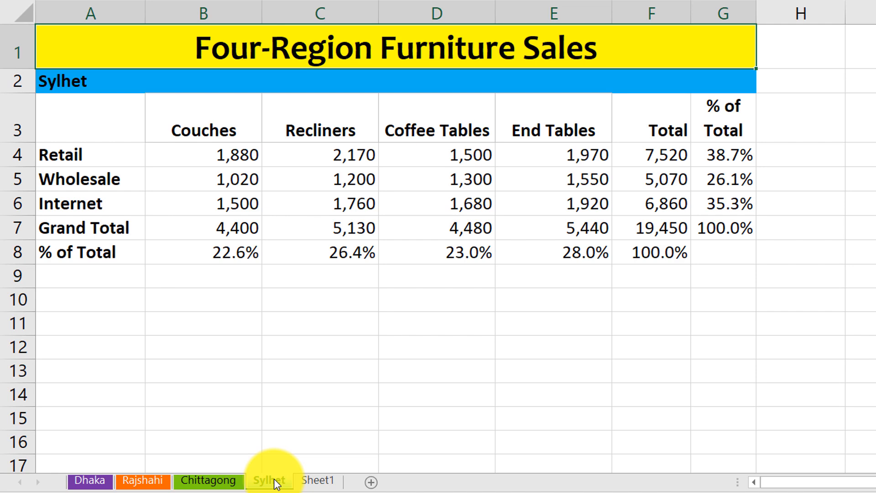
Step: Move the Sylhet sheet to the end of the workbook and move Sheet1 back behind it
{"action": "right_click", "coordinate": [276, 482]}
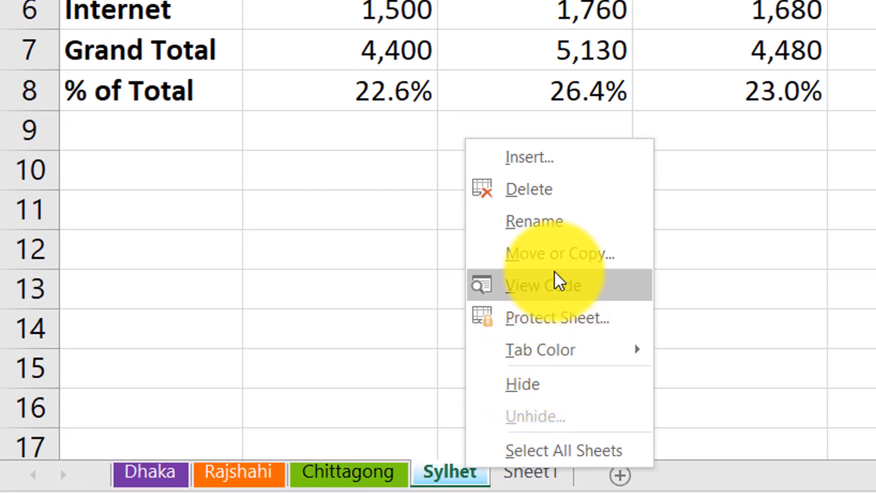
{"action": "left_click", "coordinate": [555, 267]}
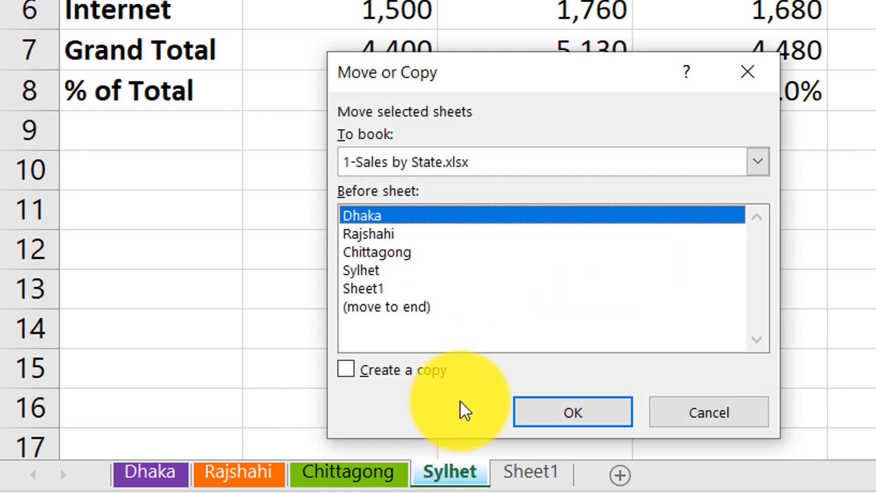
{"action": "left_click", "coordinate": [417, 312]}
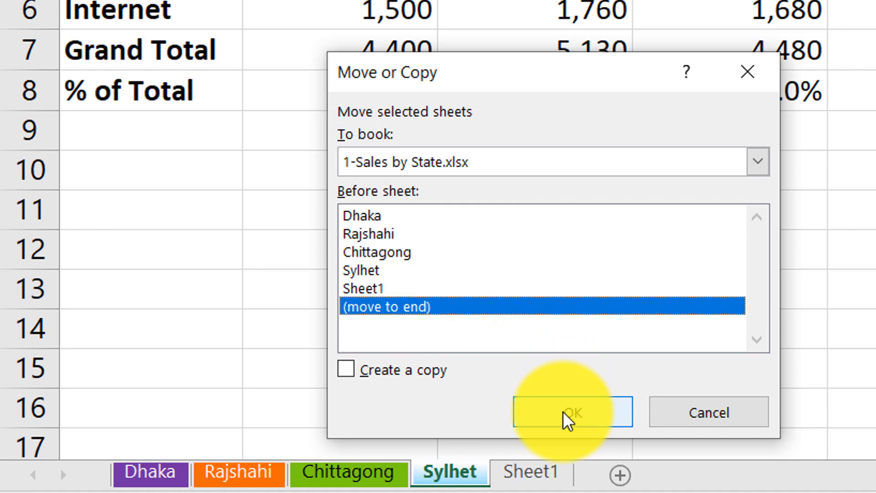
{"action": "left_click", "coordinate": [579, 422]}
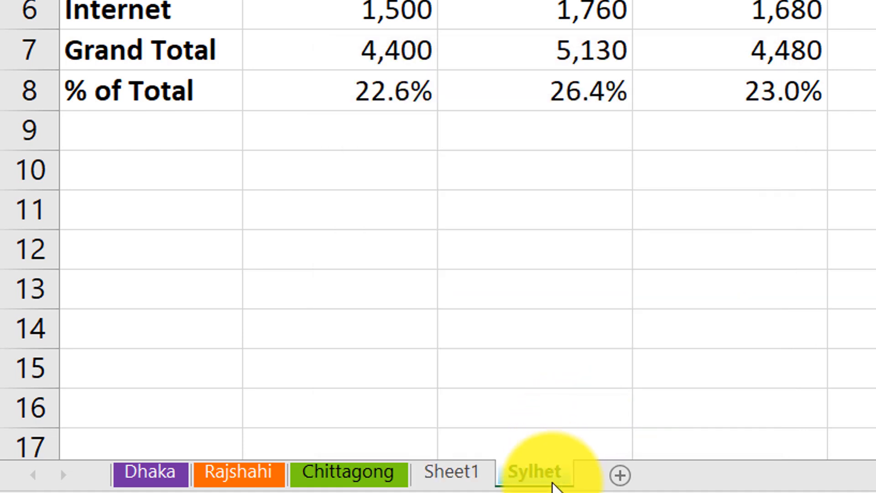
{"action": "left_click_drag", "start_coordinate": [461, 481], "coordinate": [568, 476]}
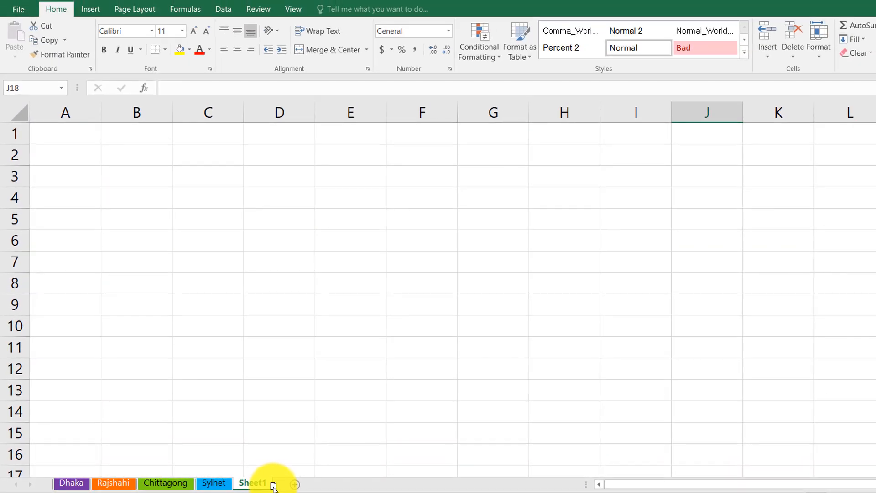
{"action": "left_click_drag", "start_coordinate": [274, 486], "coordinate": [267, 484]}
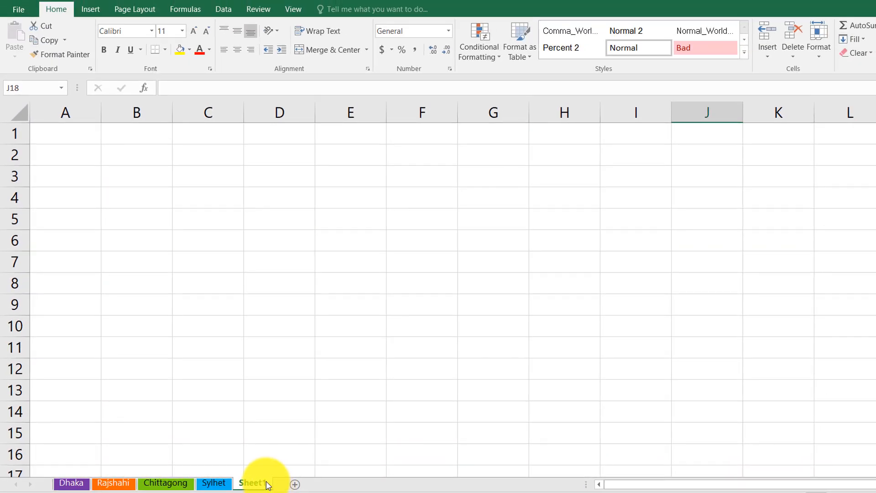
Step: Rename Sheet1 as Summary
{"action": "double_click", "coordinate": [265, 482]}
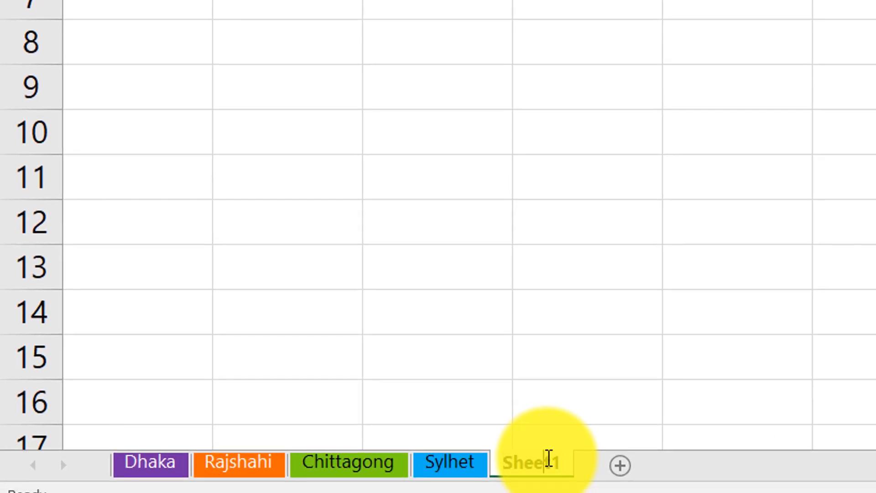
{"action": "key", "text": "Right"}
{"action": "key", "text": "BackSpace"}
{"action": "key", "text": "BackSpace"}
{"action": "key", "text": "BackSpace"}
{"action": "key", "text": "BackSpace"}
{"action": "key", "text": "Right"}
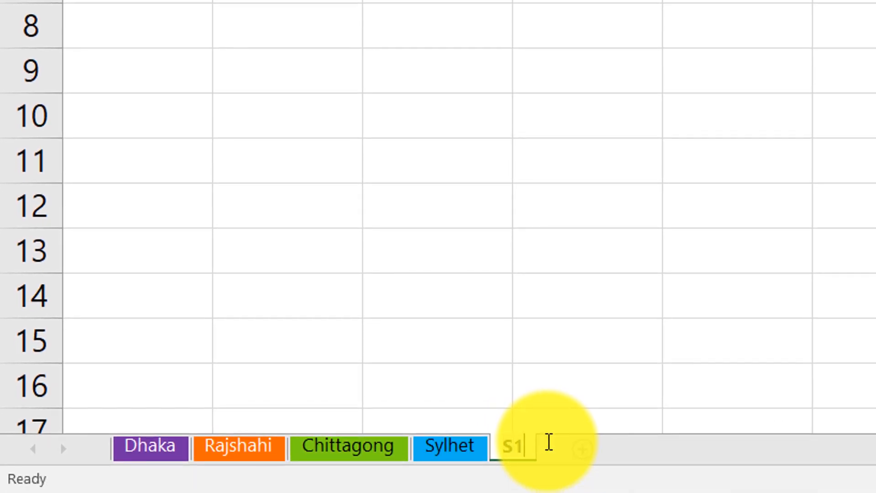
{"action": "key", "text": "BackSpace"}
{"action": "key", "text": "BackSpace"}
{"action": "type", "text": "Summary"}
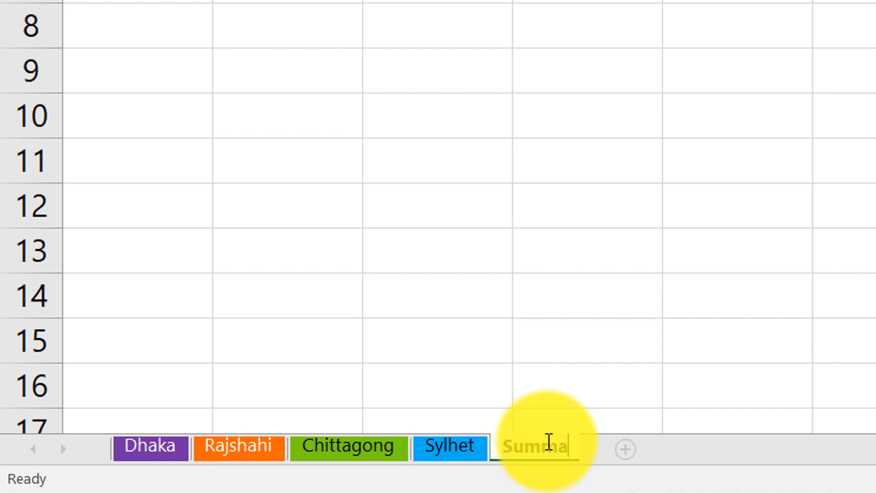
{"action": "key", "text": "Return"}
Step: Copy the whole sales table A1:G8 from the Sylhet sheet and paste it at cell A1 of the Summary sheet
{"action": "left_click", "coordinate": [508, 355]}
{"action": "key", "text": "Up"}
{"action": "key", "text": "Up"}
{"action": "key", "text": "Up"}
{"action": "key", "text": "Up"}
{"action": "key", "text": "Up"}
{"action": "key", "text": "Up"}
{"action": "key", "text": "Up"}
{"action": "key", "text": "Up"}
{"action": "key", "text": "Up"}
{"action": "key", "text": "Up"}
{"action": "key", "text": "Up"}
{"action": "key", "text": "Up"}
{"action": "key", "text": "Up"}
{"action": "key", "text": "Up"}
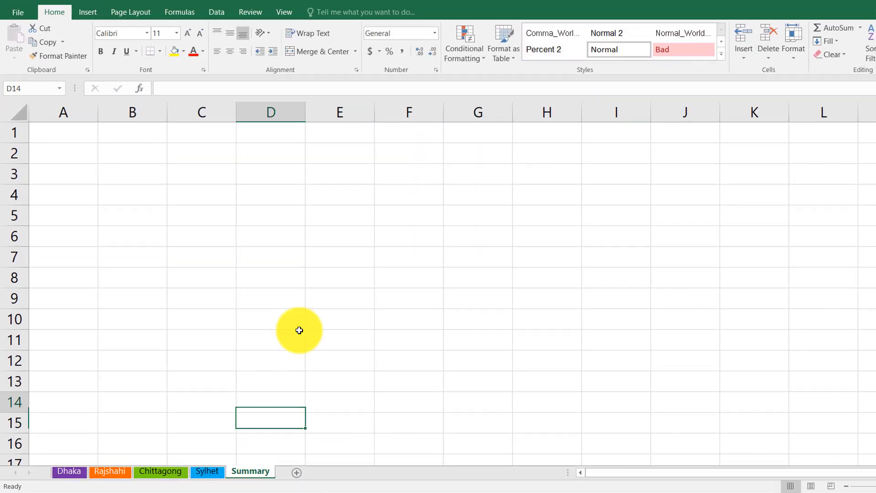
{"action": "key", "text": "Left"}
{"action": "key", "text": "Left"}
{"action": "key", "text": "Left"}
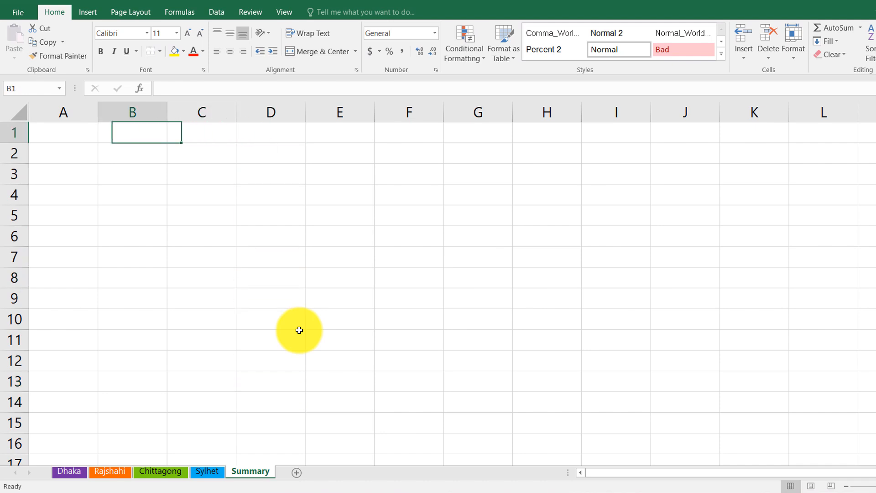
{"action": "left_click", "coordinate": [206, 471]}
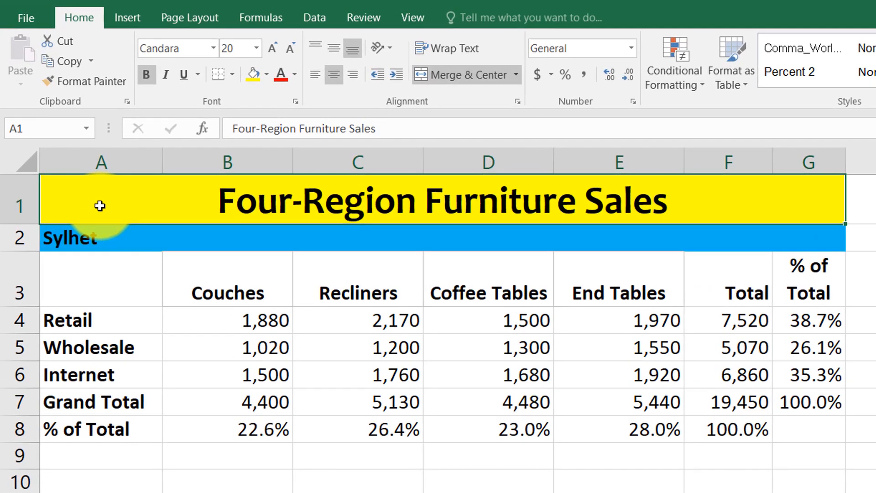
{"action": "left_click_drag", "start_coordinate": [67, 141], "coordinate": [96, 191]}
{"action": "left_click_drag", "start_coordinate": [139, 277], "coordinate": [137, 428]}
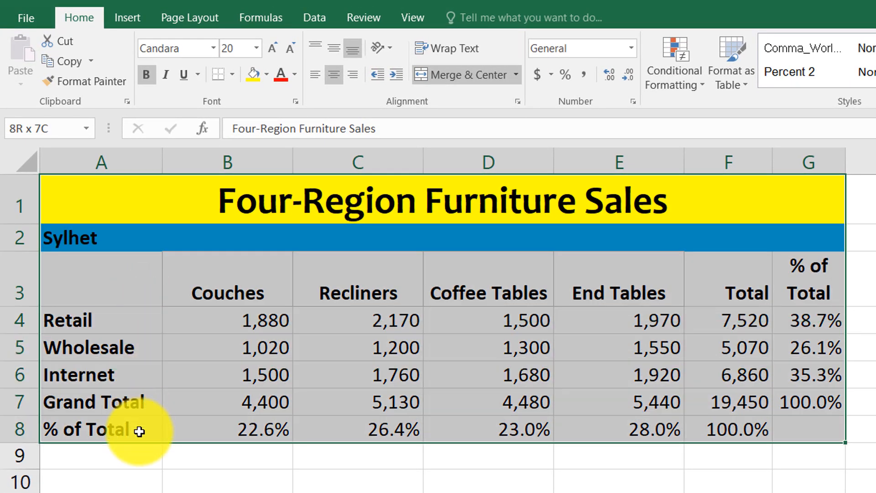
{"action": "key", "text": "ctrl+c"}
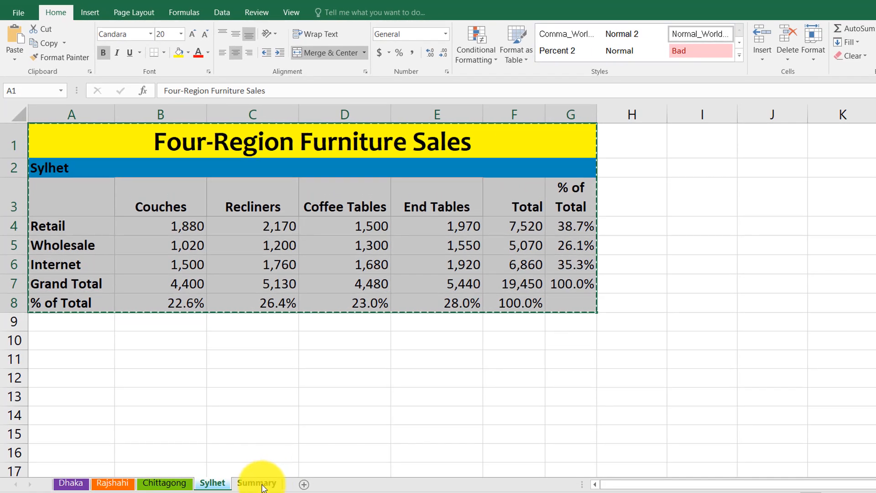
{"action": "left_click", "coordinate": [261, 484]}
{"action": "key", "text": "ctrl+v"}
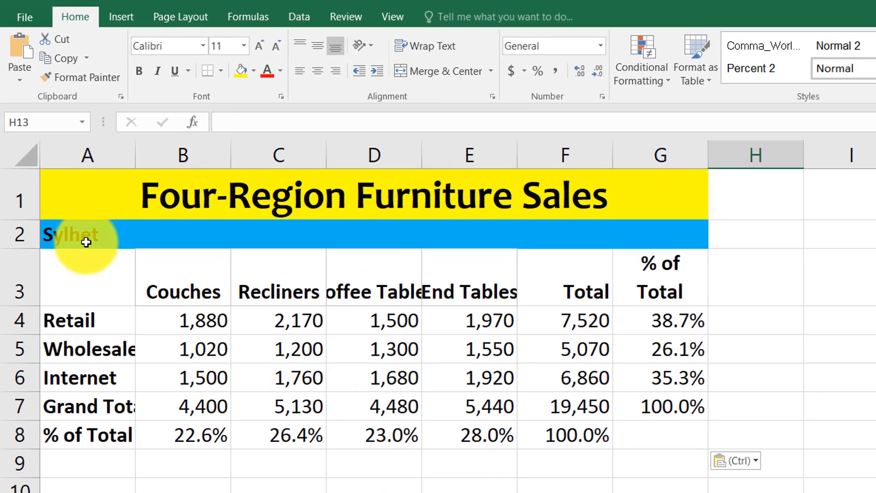
Step: Replace the region label in cell A2 of the Summary sheet with "Summary"
{"action": "left_click", "coordinate": [68, 194]}
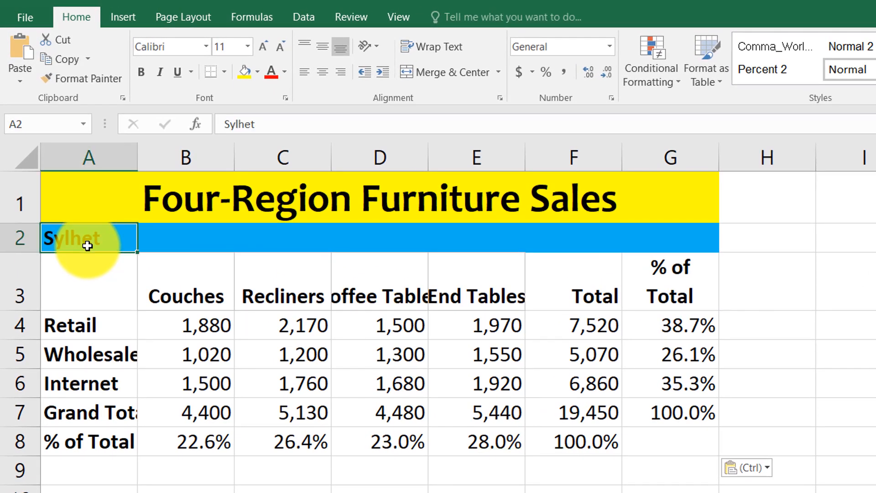
{"action": "type", "text": "Summ"}
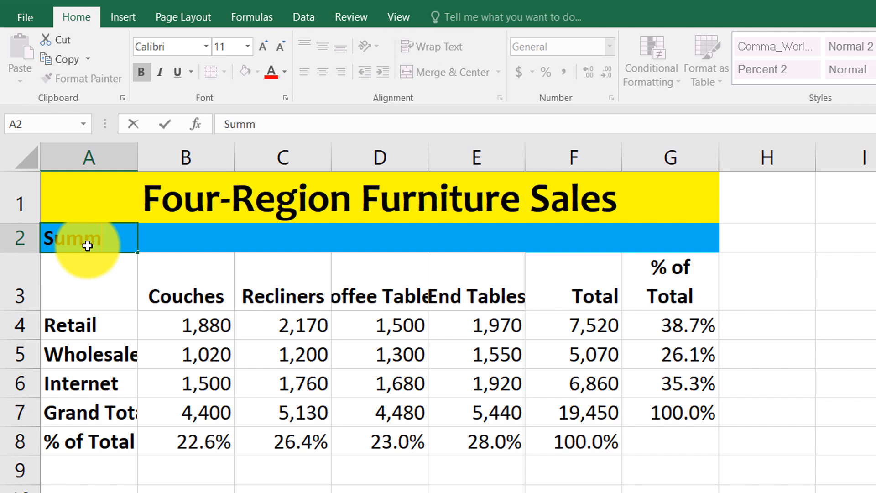
{"action": "type", "text": "ary"}
{"action": "key", "text": "Return"}
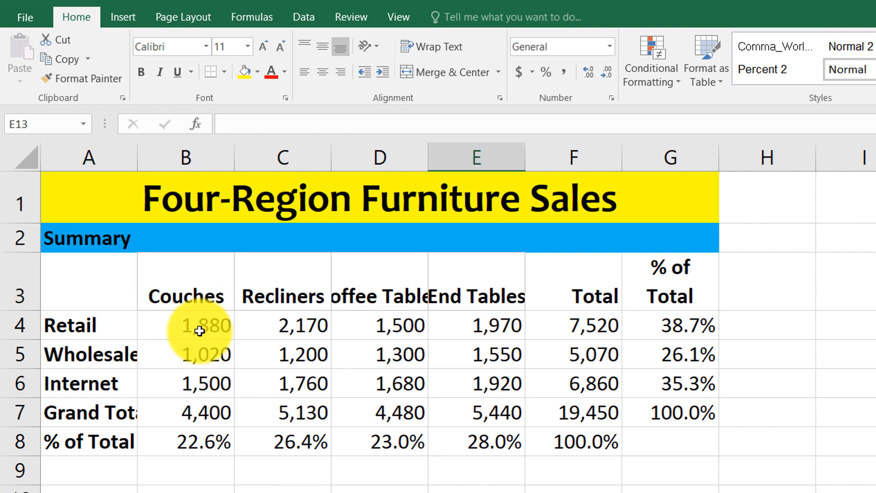
Step: Clear the copied sales figures in B4:E6 of the Summary sheet, keeping the total and percentage formulas
{"action": "left_click_drag", "start_coordinate": [199, 331], "coordinate": [513, 374]}
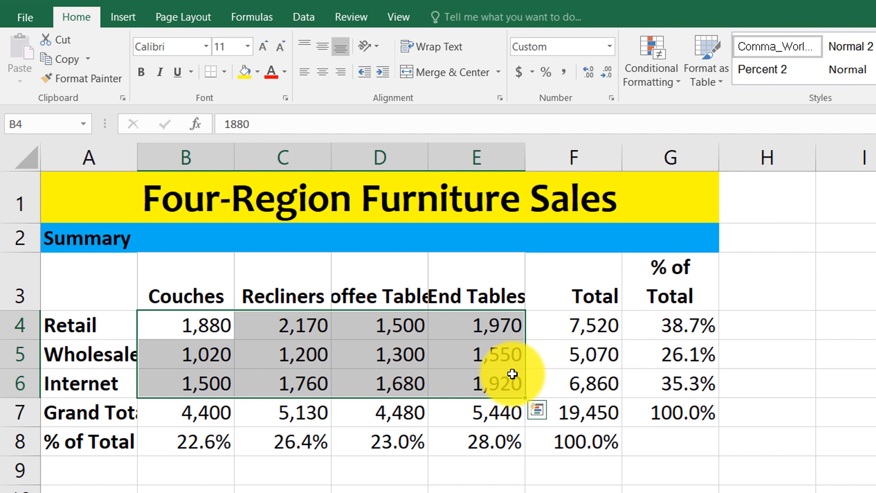
{"action": "key", "text": "ctrl+c"}
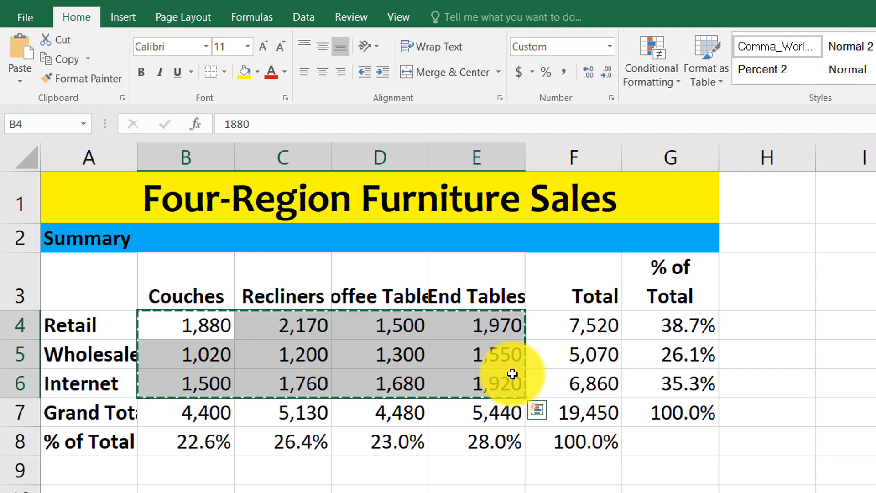
{"action": "key", "text": "Delete"}
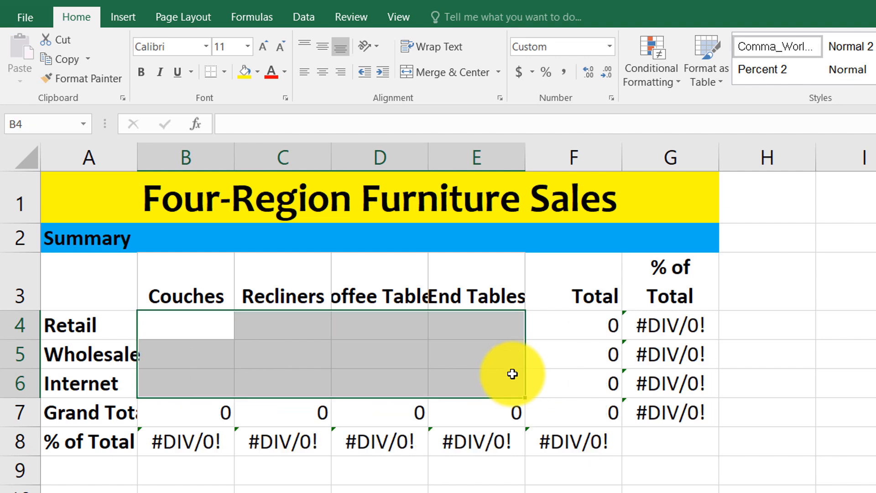
{"action": "left_click", "coordinate": [380, 492]}
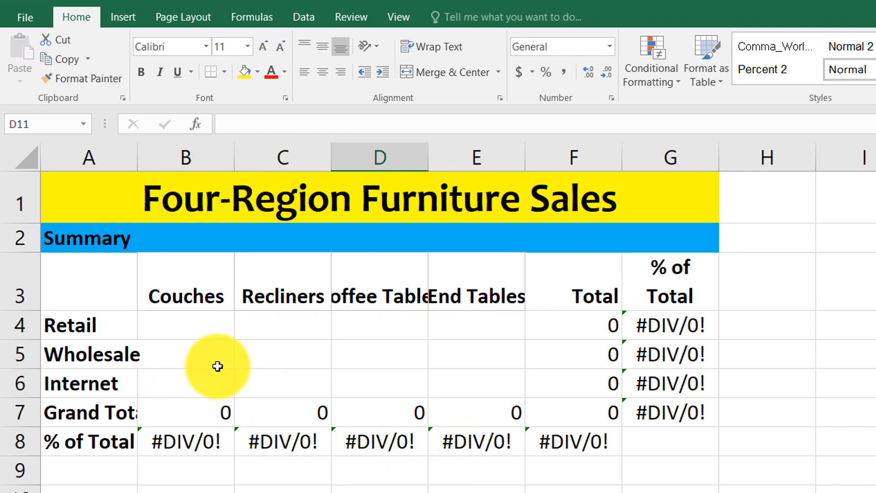
Step: Enter a formula in B4 of the Summary sheet adding cell B4 of the Dhaka, Rajshahi, Chittagong and Sylhet sheets individually
{"action": "left_click", "coordinate": [197, 327]}
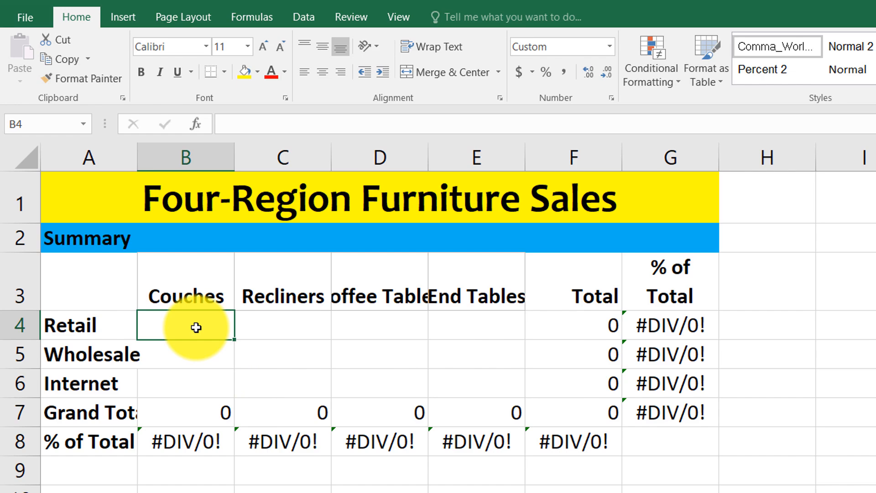
{"action": "type", "text": "+"}
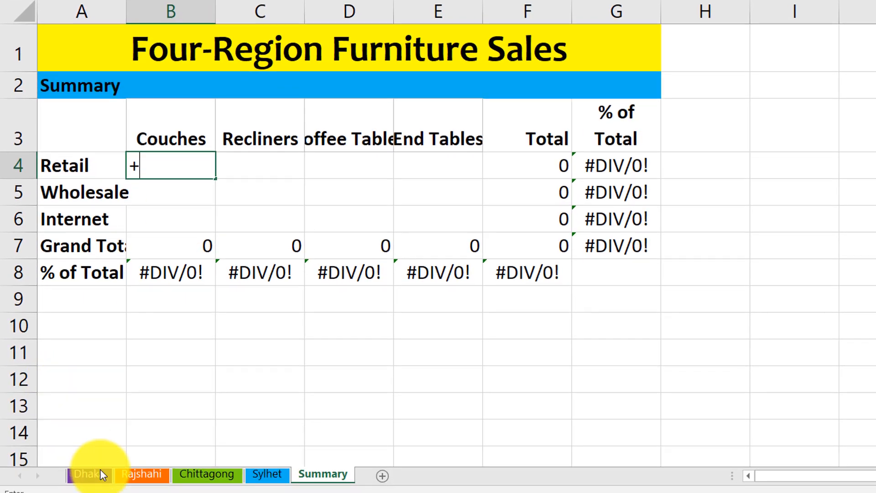
{"action": "left_click", "coordinate": [93, 452]}
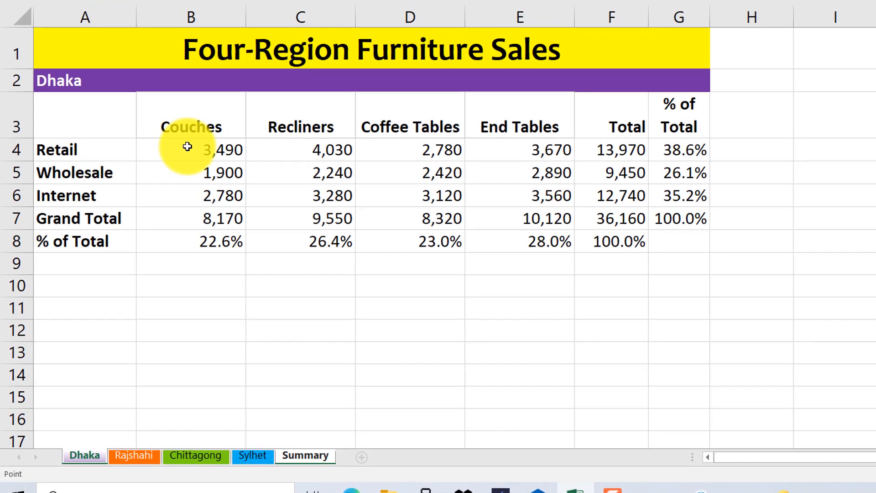
{"action": "left_click", "coordinate": [187, 146]}
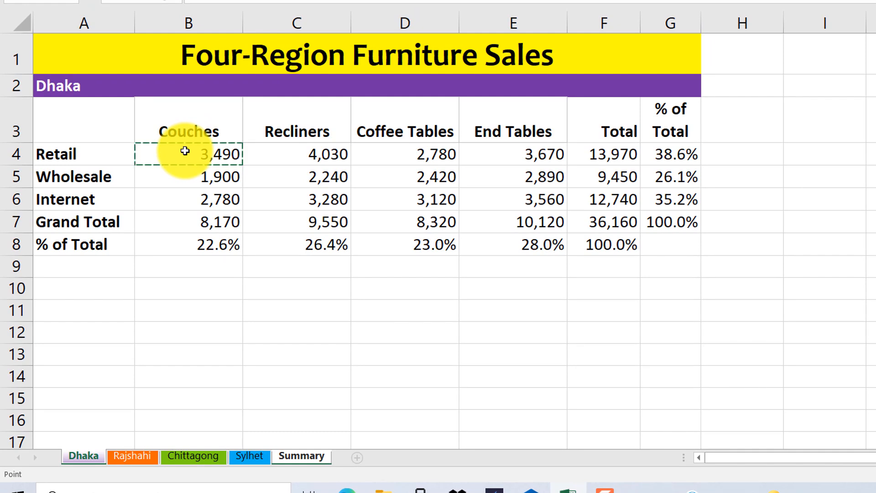
{"action": "type", "text": "+"}
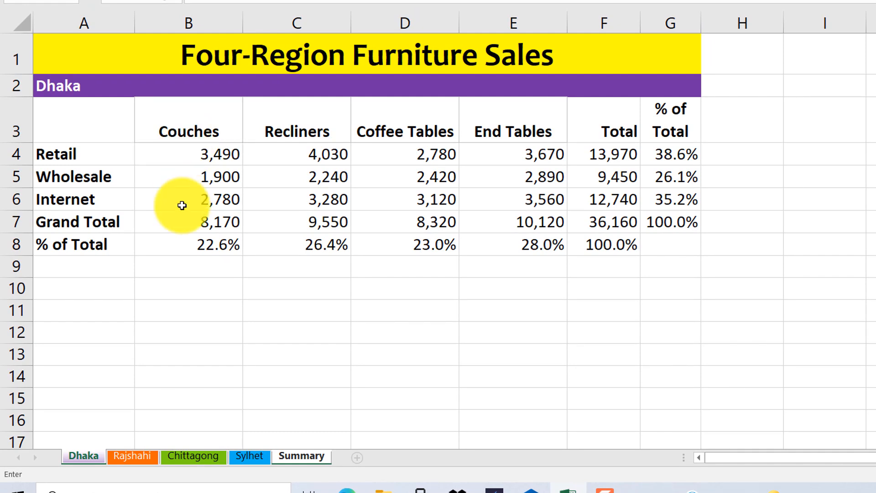
{"action": "left_click", "coordinate": [131, 457]}
{"action": "left_click", "coordinate": [222, 154]}
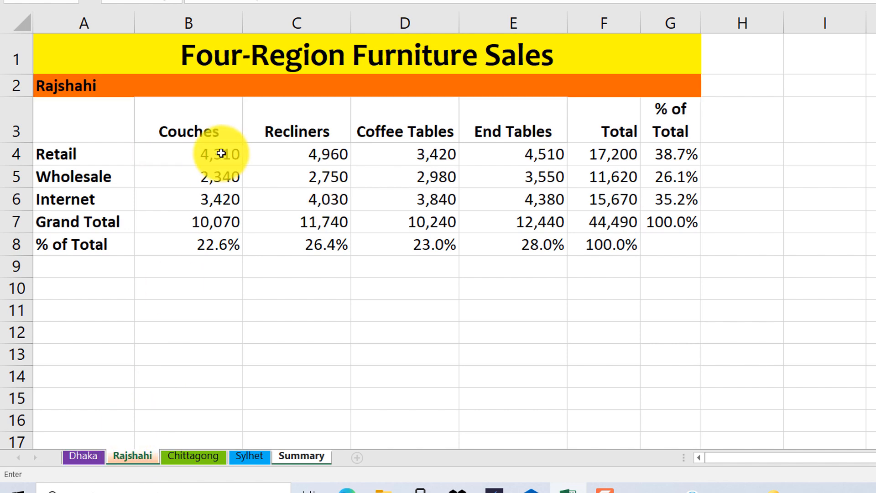
{"action": "left_click", "coordinate": [193, 456]}
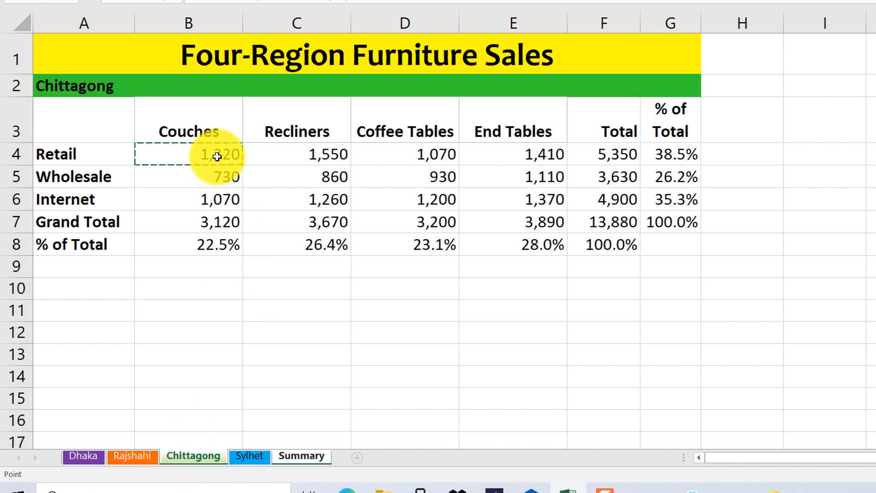
{"action": "type", "text": "+"}
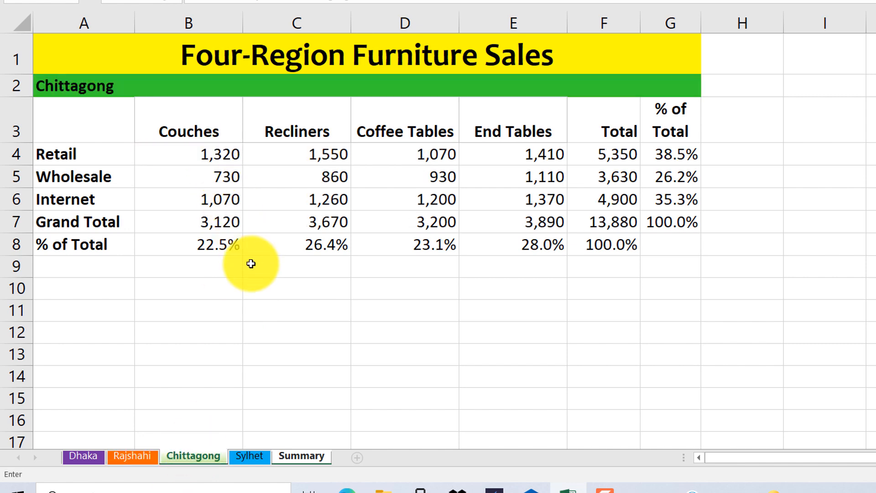
{"action": "left_click", "coordinate": [251, 455]}
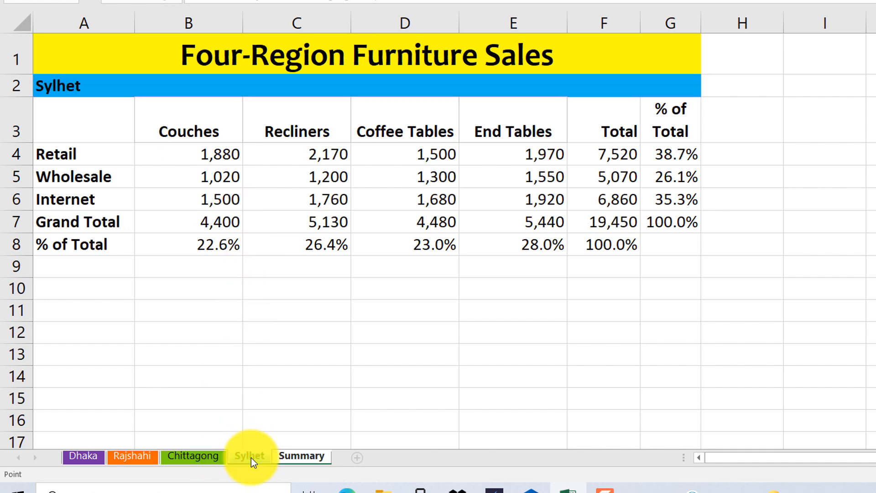
{"action": "left_click", "coordinate": [221, 154]}
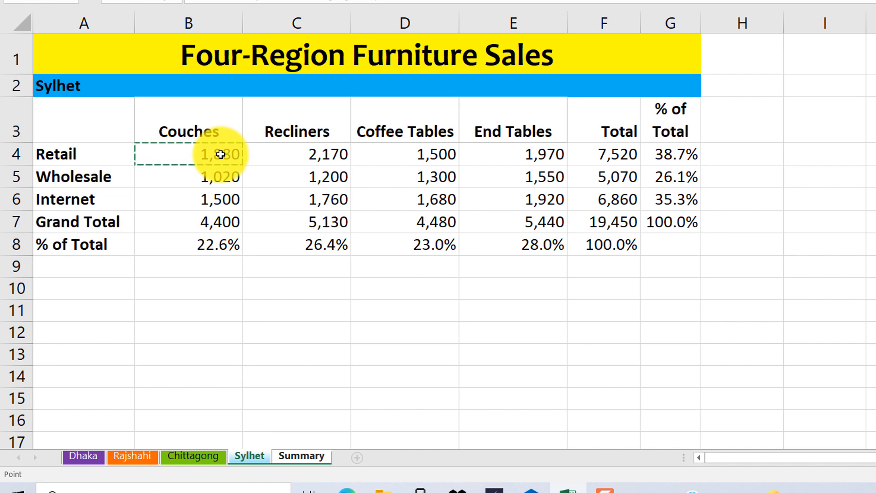
{"action": "key", "text": "Return"}
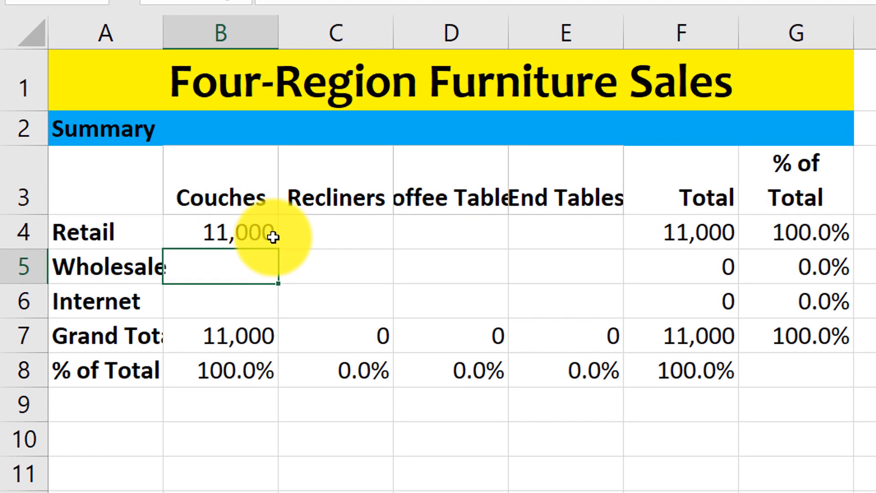
Step: Fill the addition formula from B4 across to column E and down to row 6 of the Summary sheet
{"action": "left_click", "coordinate": [273, 234]}
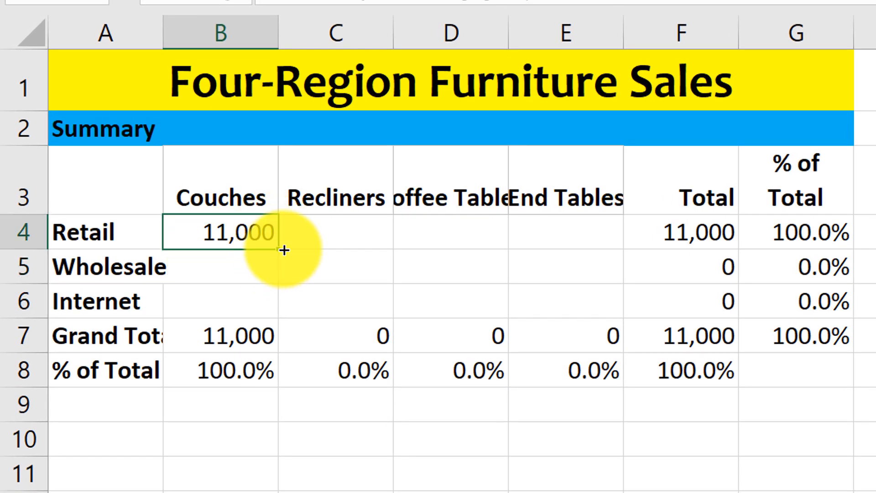
{"action": "left_click_drag", "start_coordinate": [283, 250], "coordinate": [611, 368]}
{"action": "left_click_drag", "start_coordinate": [623, 249], "coordinate": [626, 322]}
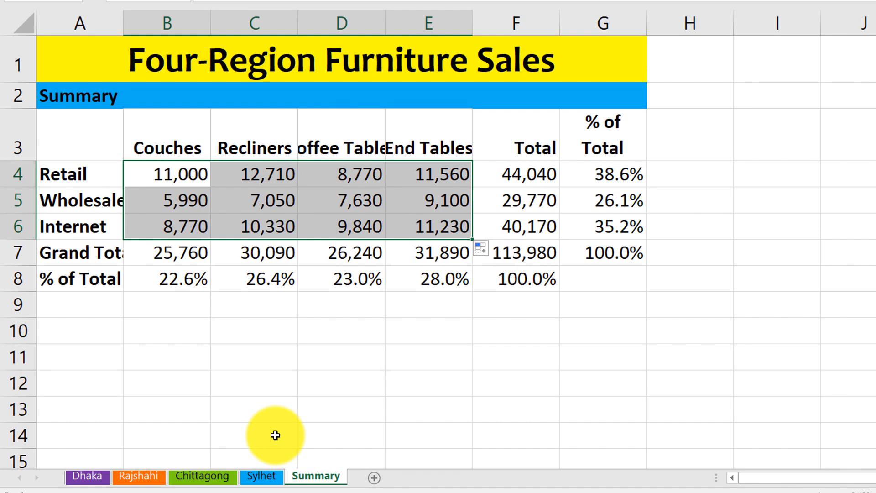
Step: Undo the fills and the sheet-by-sheet addition formula in B4:E6 of the Summary sheet
{"action": "key", "text": "ctrl+z"}
{"action": "key", "text": "ctrl+z"}
{"action": "key", "text": "ctrl+z"}
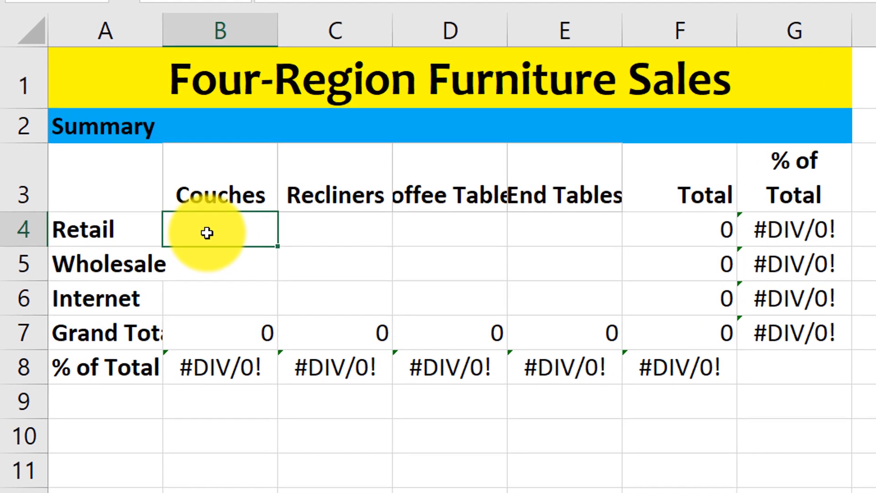
Step: Enter =SUM(Dhaka:Sylhet!B4) in B4 of the Summary sheet, referencing the four grouped region sheets
{"action": "type", "text": "-"}
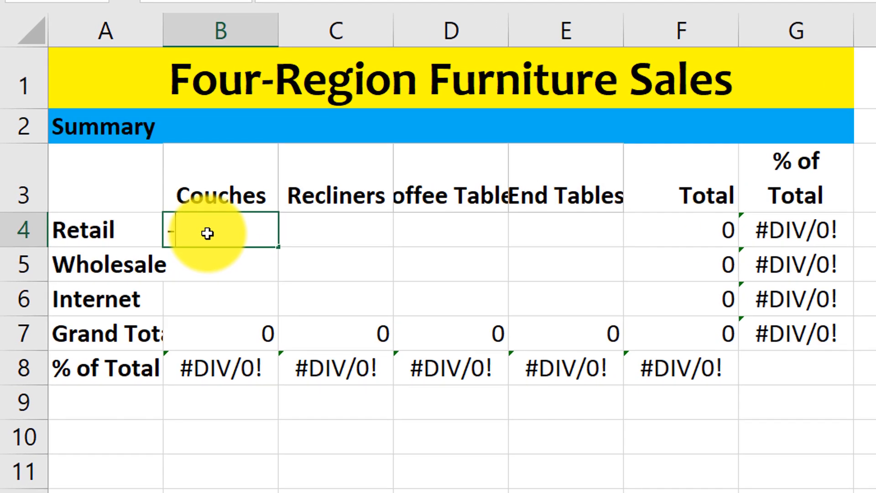
{"action": "type", "text": "=sum("}
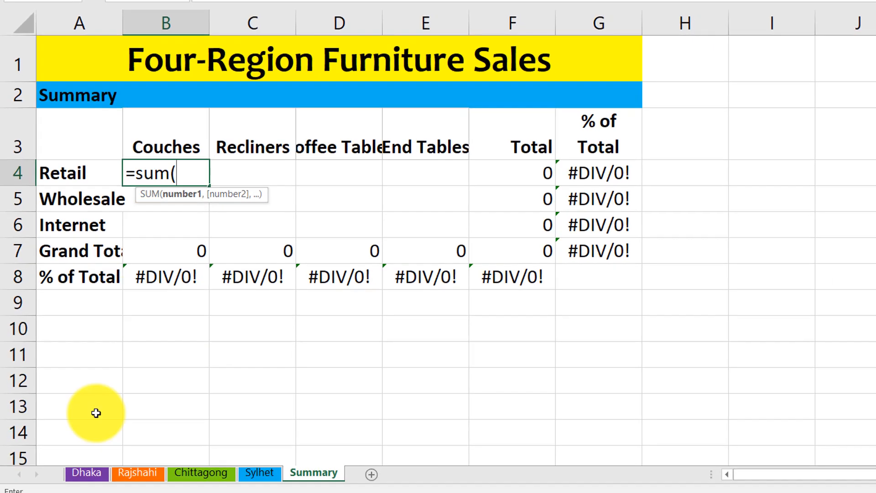
{"action": "left_click", "coordinate": [85, 463]}
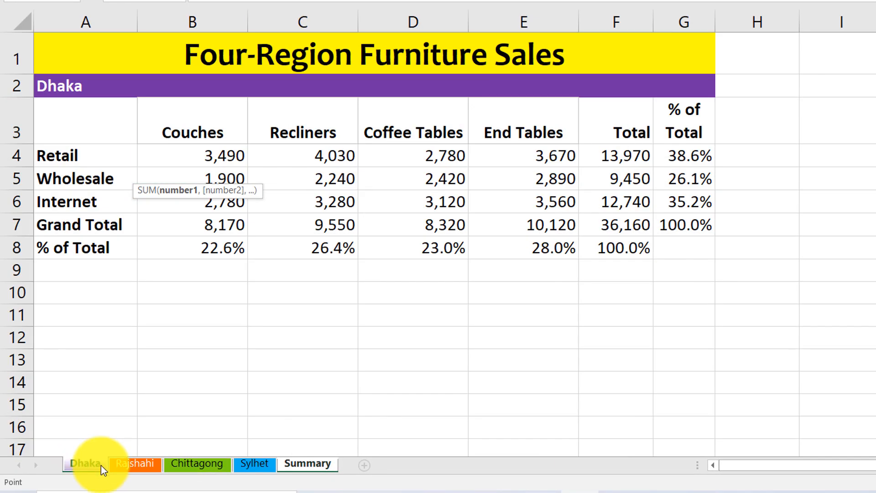
{"action": "left_click", "coordinate": [123, 465], "text": "shift"}
{"action": "left_click", "coordinate": [191, 466], "text": "shift"}
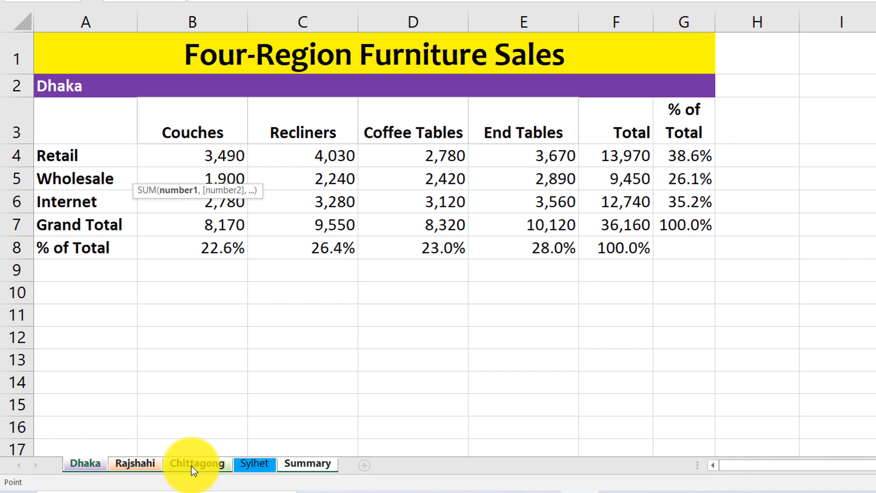
{"action": "left_click", "coordinate": [259, 466], "text": "shift"}
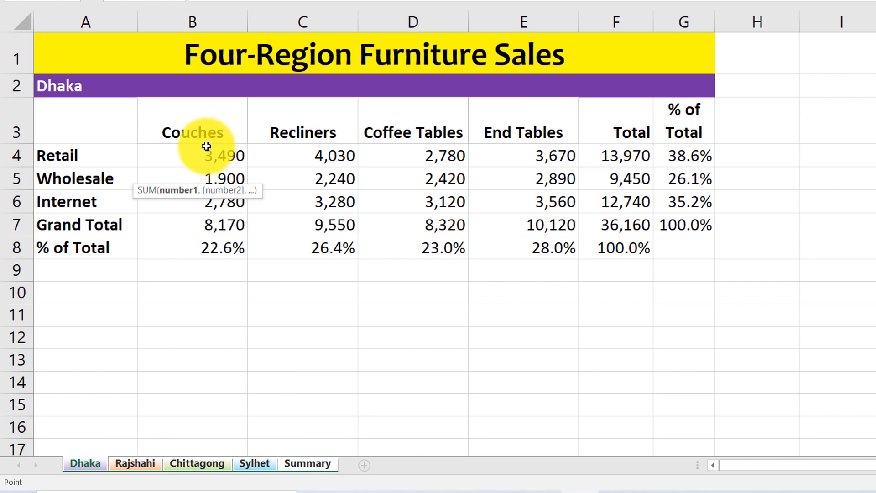
{"action": "left_click", "coordinate": [206, 159]}
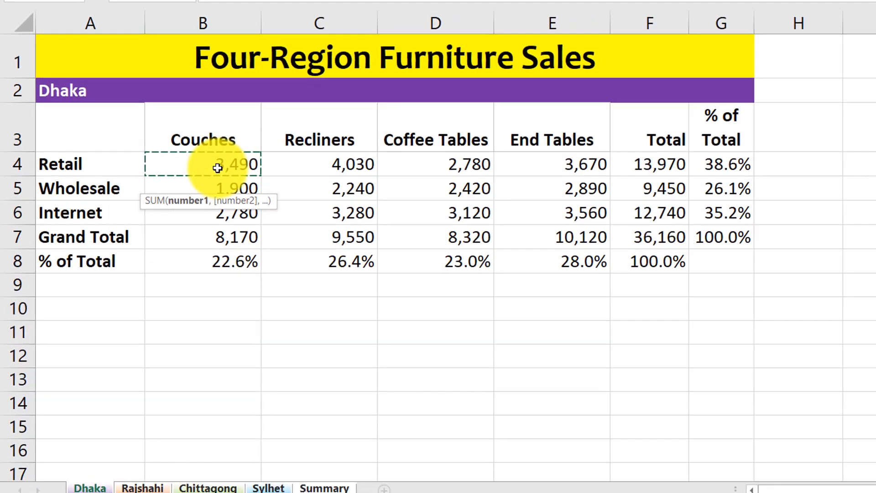
{"action": "key", "text": "Return"}
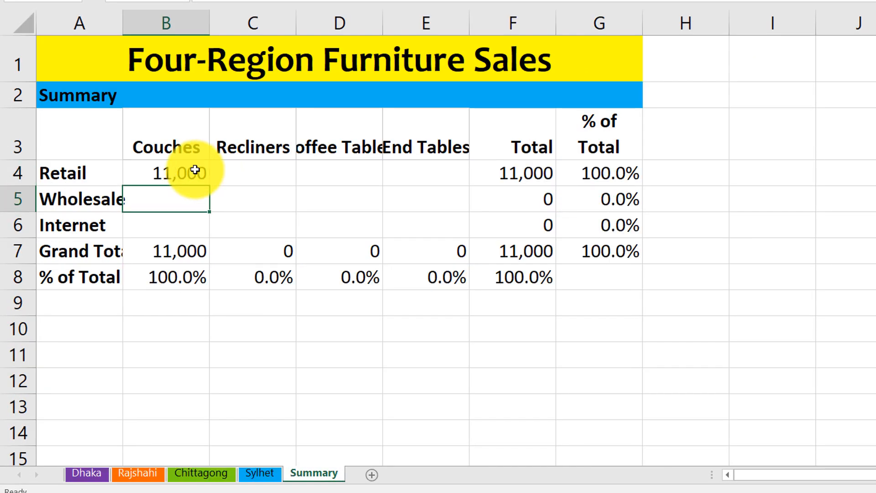
Step: Fill the SUM formula from B4 through the range B4:E6 of the Summary sheet
{"action": "left_click", "coordinate": [195, 170]}
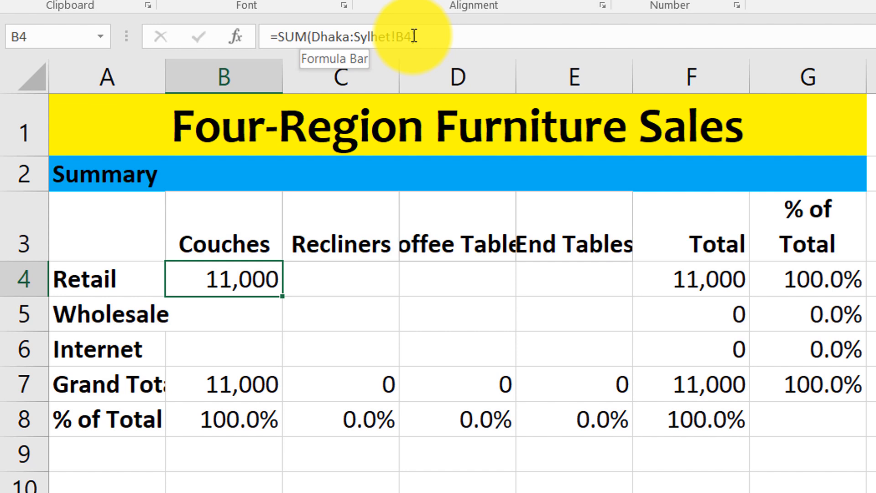
{"action": "left_click_drag", "start_coordinate": [282, 297], "coordinate": [628, 353]}
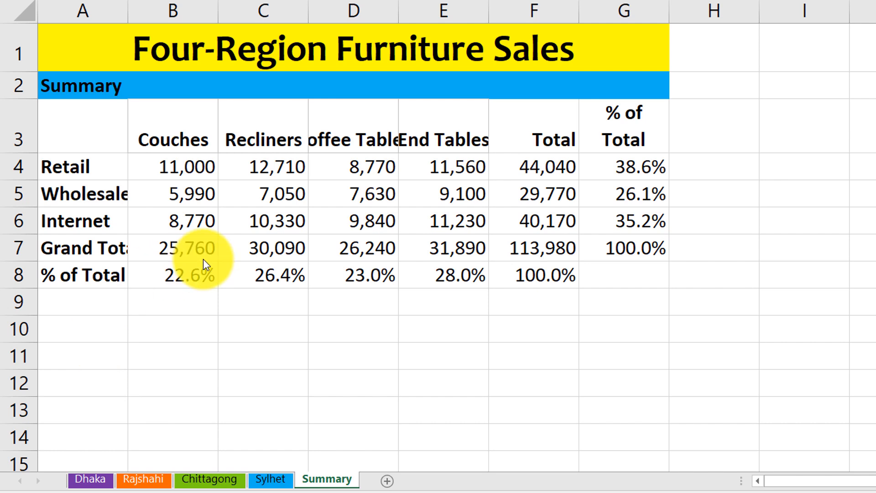
{"action": "left_click", "coordinate": [361, 418]}
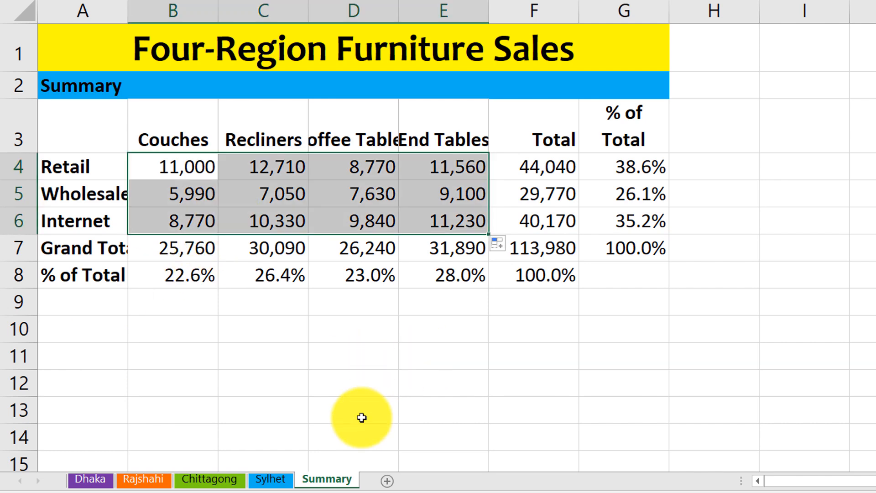
Step: Undo the filled range and the SUM formula in B4:E6 of the Summary sheet
{"action": "key", "text": "ctrl+z"}
{"action": "key", "text": "ctrl+z"}
{"action": "key", "text": "ctrl+z"}
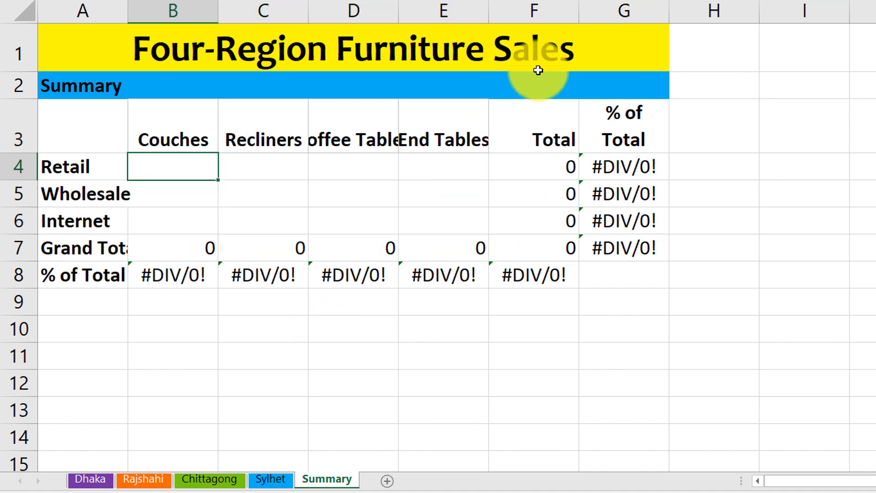
Step: Enter =AVERAGE(Dhaka:Sylhet!B4) in B4 of the Summary sheet, referencing the four grouped region sheets
{"action": "type", "text": "="}
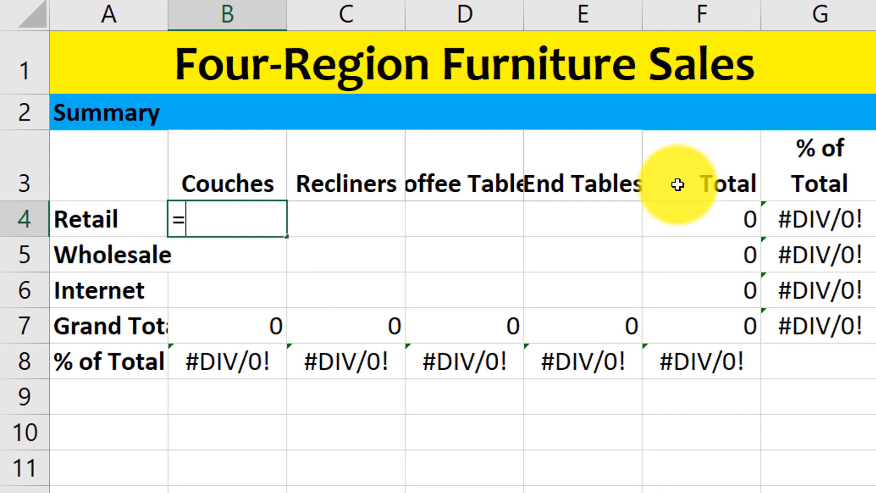
{"action": "type", "text": "av"}
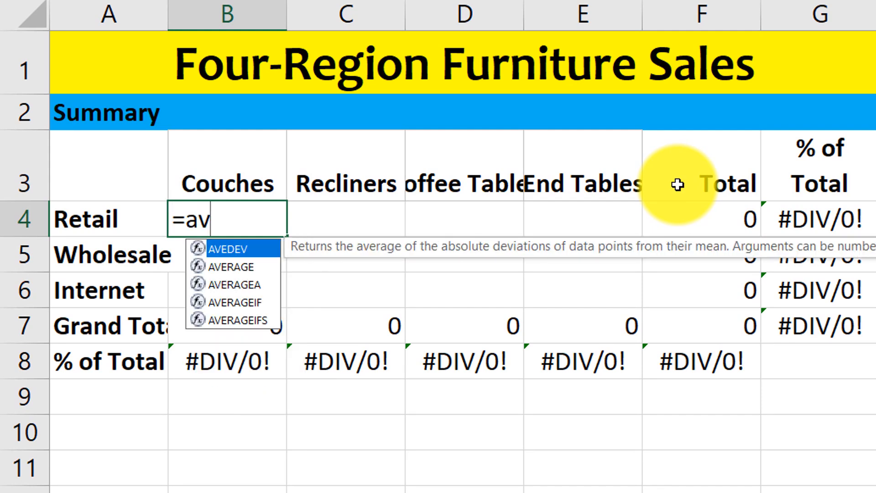
{"action": "left_click", "coordinate": [234, 264]}
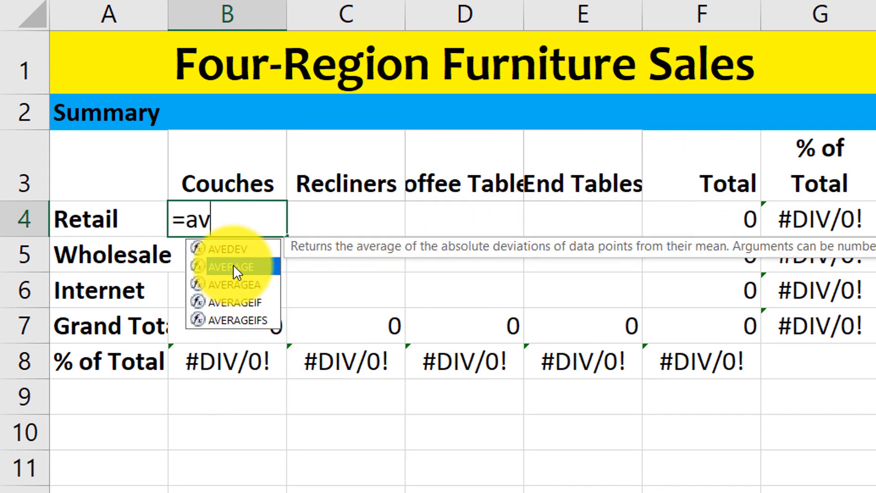
{"action": "double_click", "coordinate": [233, 264]}
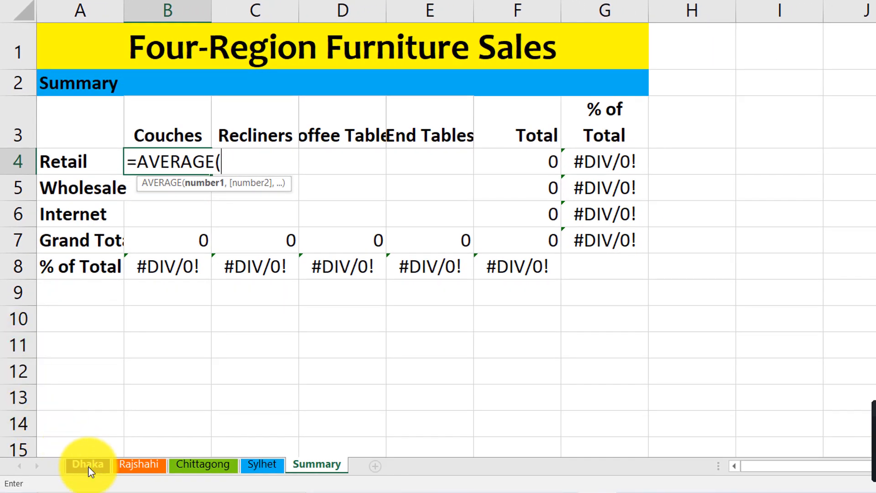
{"action": "left_click", "coordinate": [88, 470]}
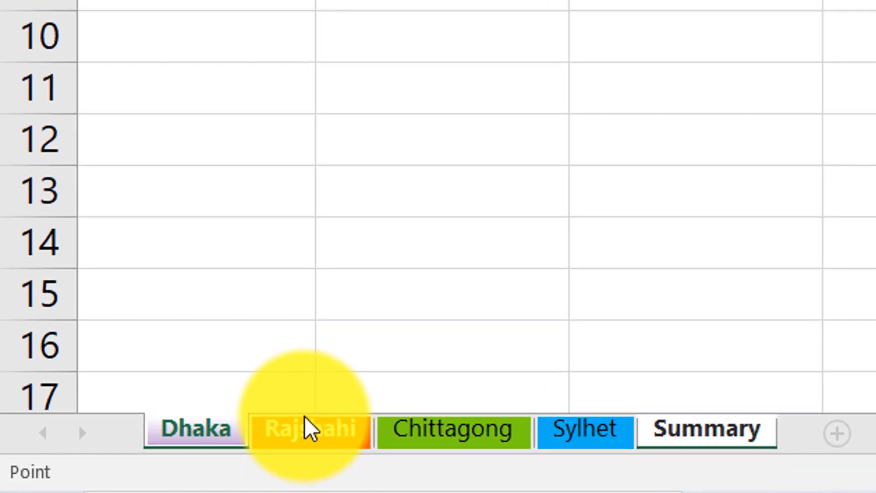
{"action": "left_click", "coordinate": [304, 427], "text": "shift"}
{"action": "left_click", "coordinate": [455, 429], "text": "shift"}
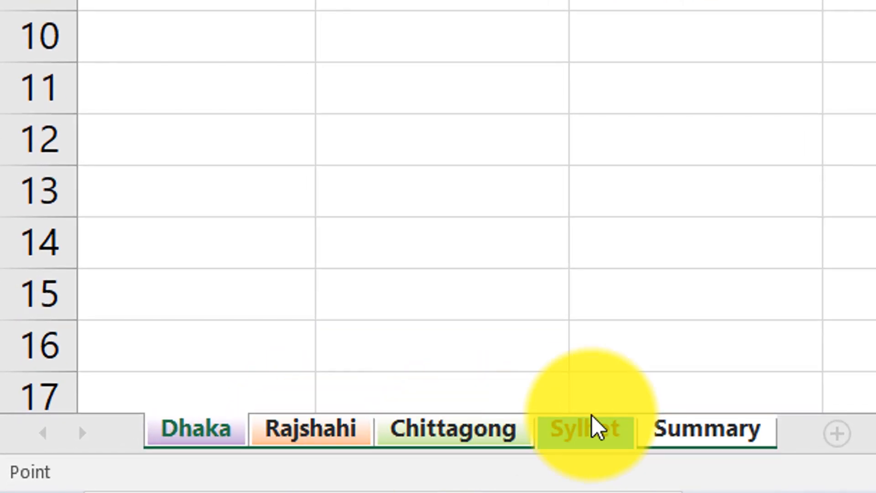
{"action": "left_click", "coordinate": [597, 427], "text": "shift"}
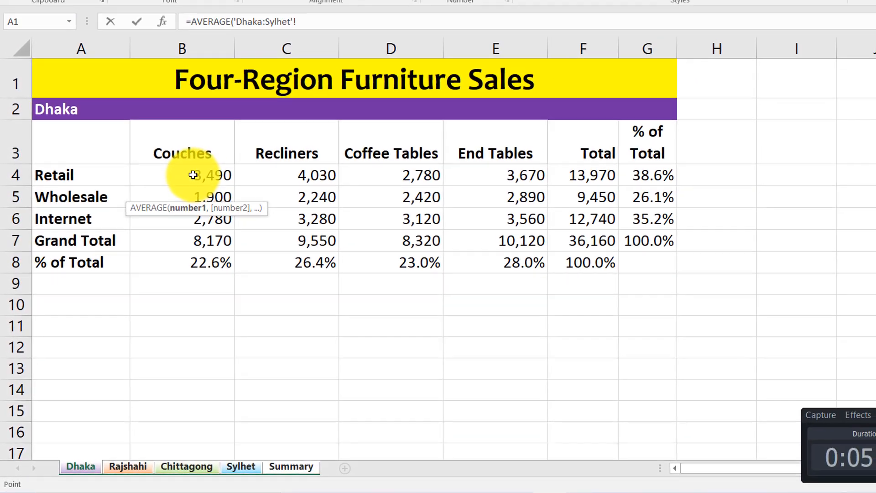
{"action": "left_click", "coordinate": [191, 177]}
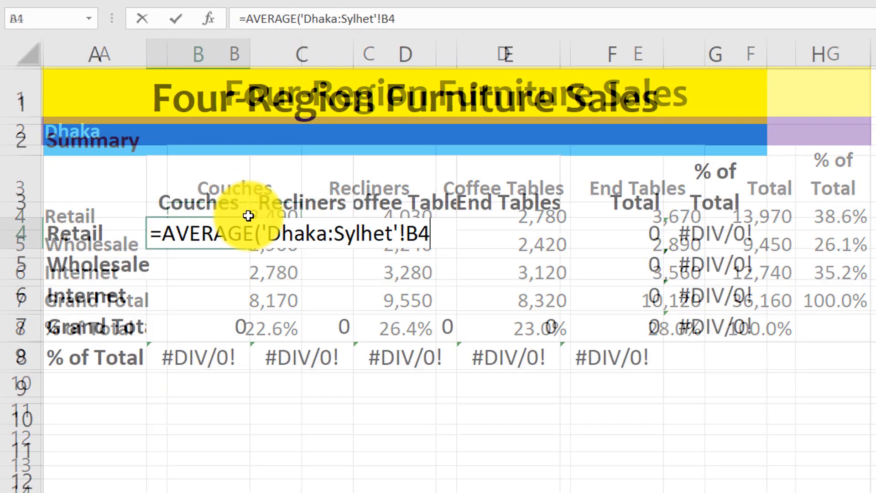
{"action": "key", "text": "Return"}
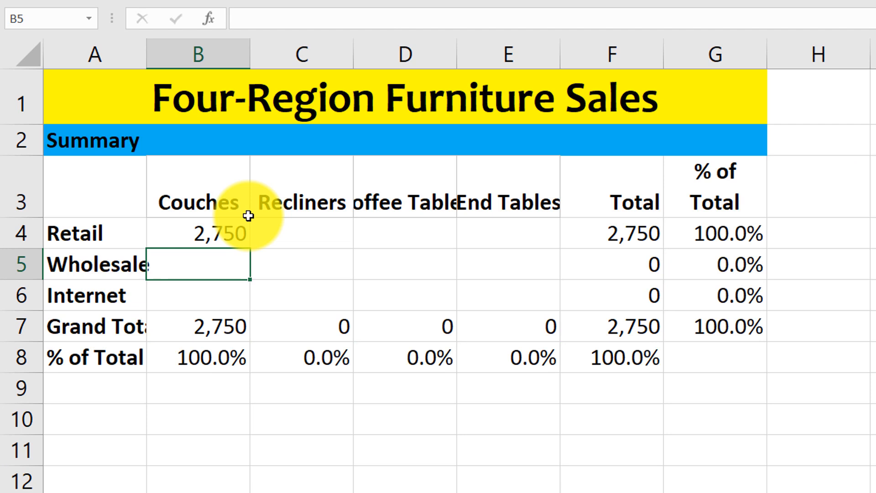
Step: Fill the AVERAGE formula from B4 across to column E and down to row 6 of the Summary sheet
{"action": "left_click", "coordinate": [233, 233]}
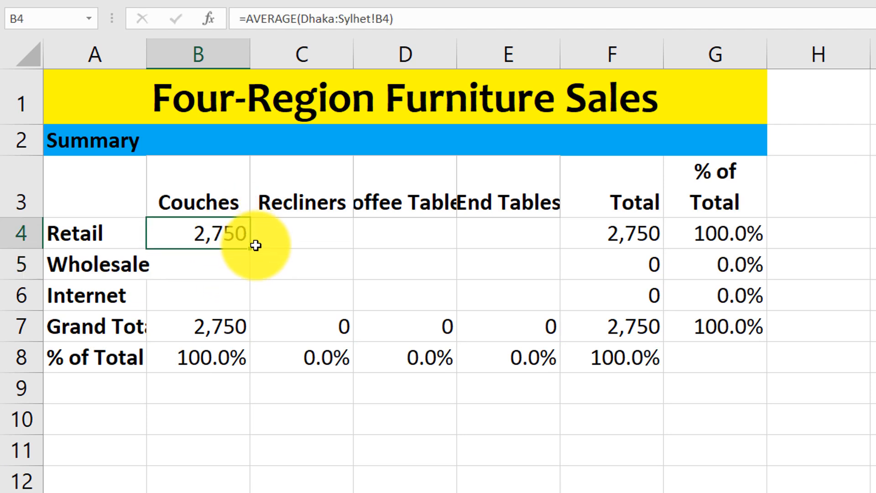
{"action": "left_click_drag", "start_coordinate": [251, 249], "coordinate": [560, 306]}
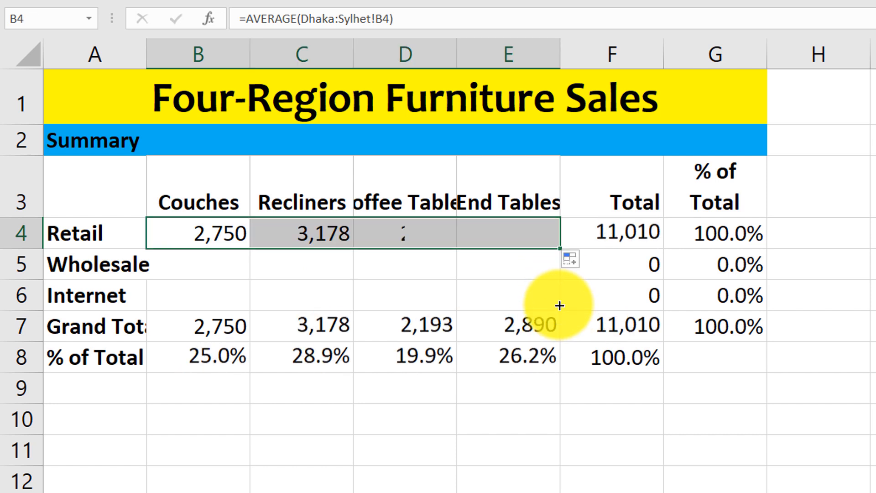
{"action": "left_click_drag", "start_coordinate": [560, 249], "coordinate": [561, 316]}
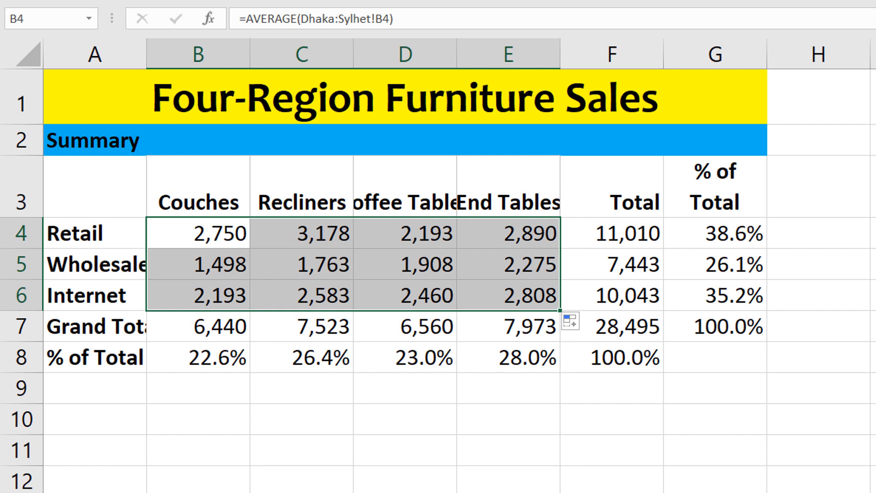